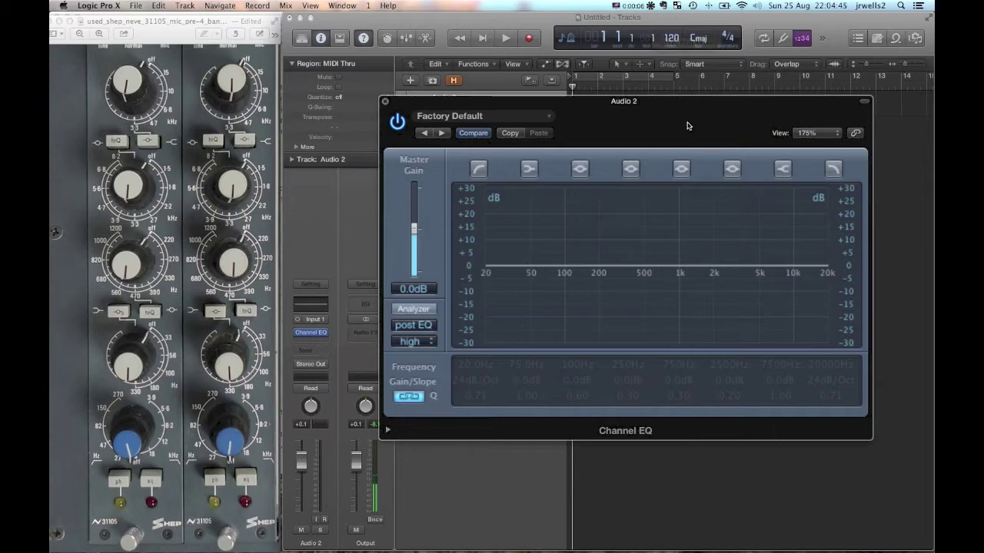
# Step: Reposition the Channel EQ plug-in window slightly down and to the right
pyautogui.moveTo(677, 124); pyautogui.dragTo(695, 149)
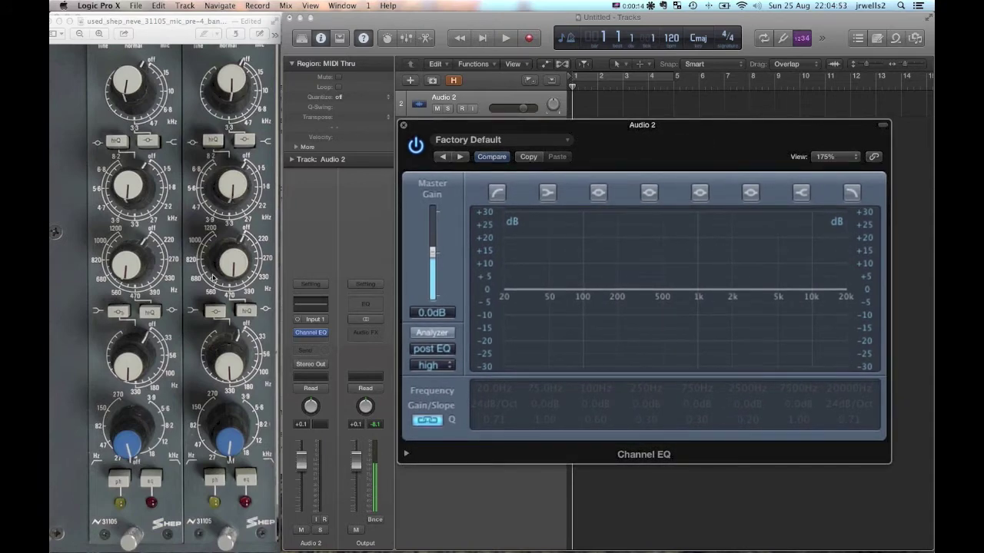
# Step: Enable bands 1 and 8, leaving the low cut at 20.0Hz, 24dB/Oct, Q 0.71 and the high cut at 20000Hz
pyautogui.scroll(5, 224, 288)
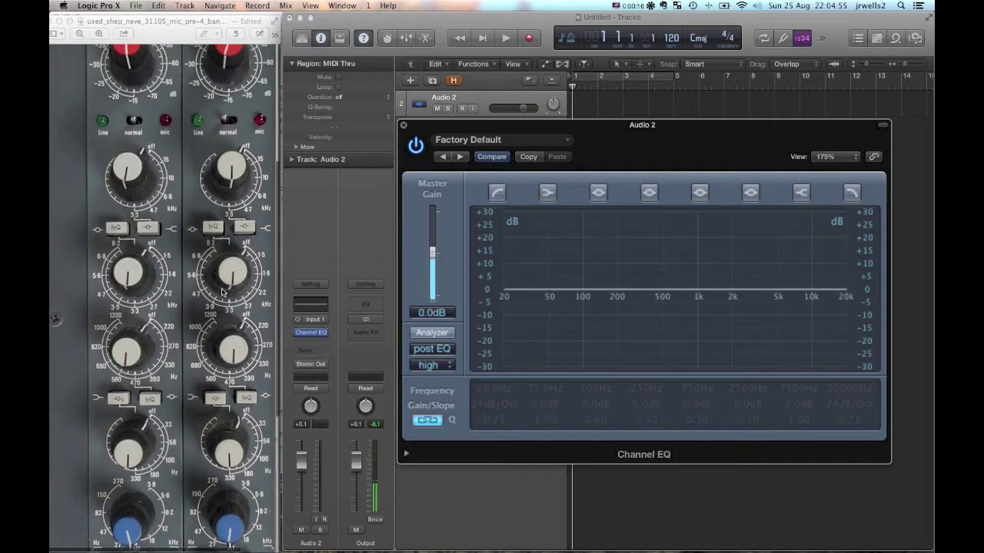
pyautogui.scroll(5, 222, 290)
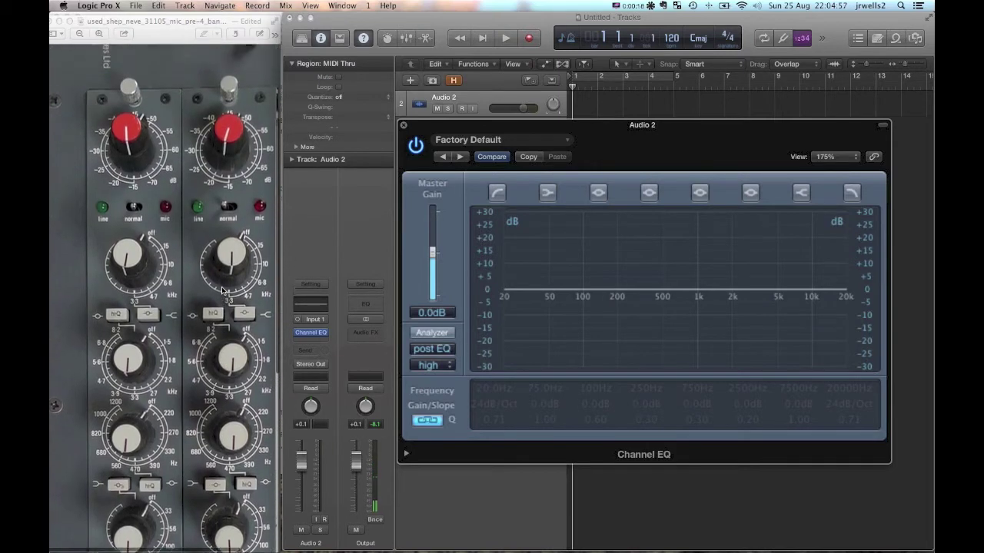
pyautogui.scroll(3, 223, 290)
pyautogui.scroll(-4, 221, 289)
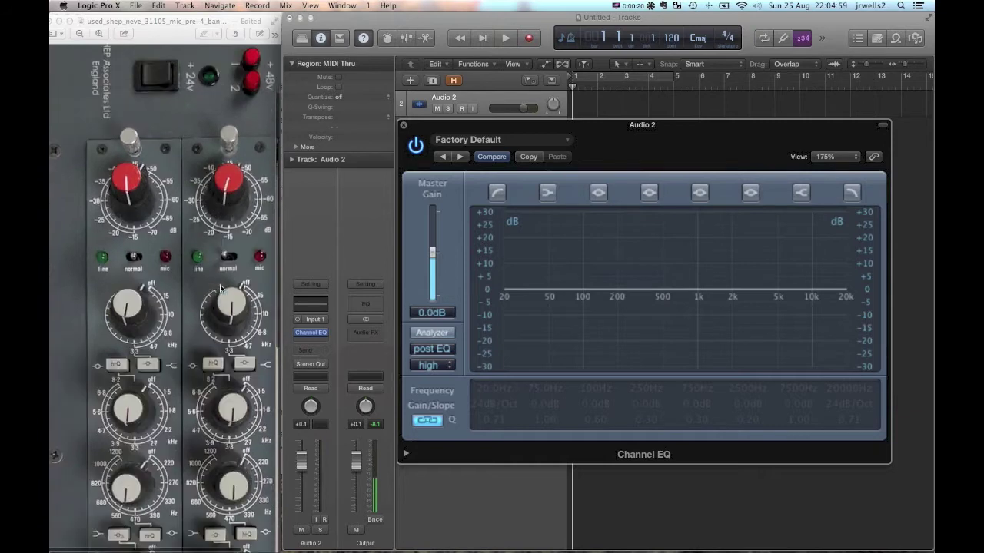
pyautogui.scroll(-5, 221, 289)
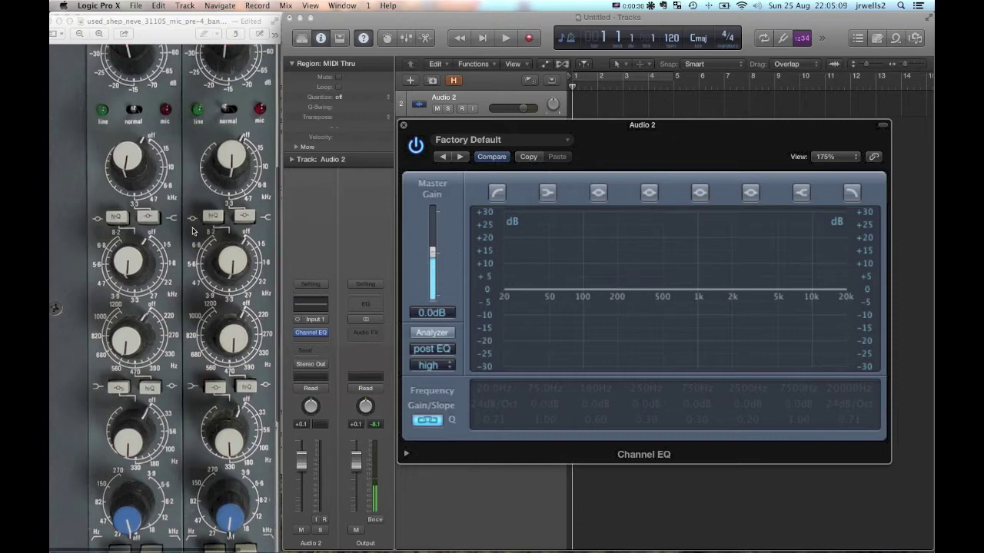
pyautogui.scroll(-3, 193, 229)
pyautogui.scroll(-2, 193, 229)
pyautogui.scroll(5, 157, 440)
pyautogui.scroll(4, 160, 435)
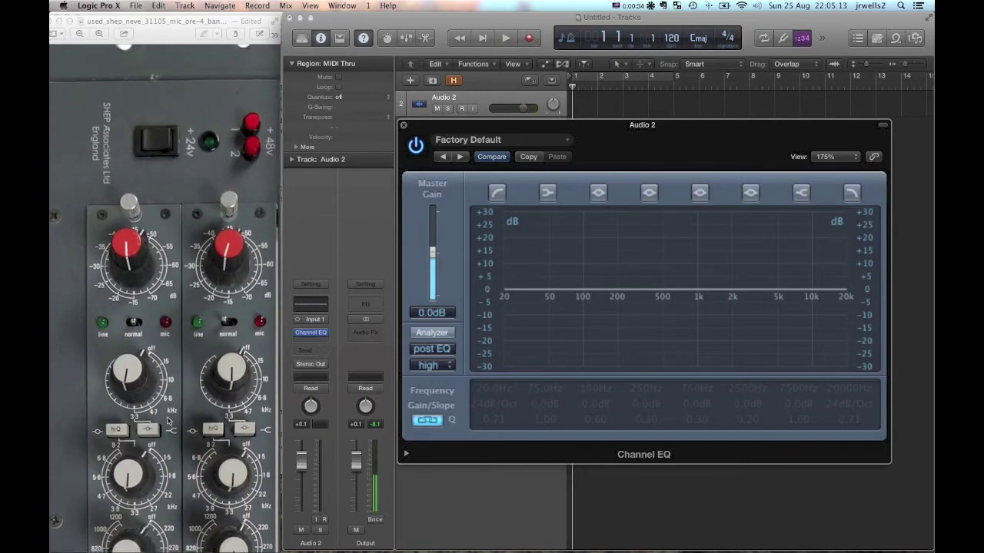
pyautogui.scroll(-6, 171, 409)
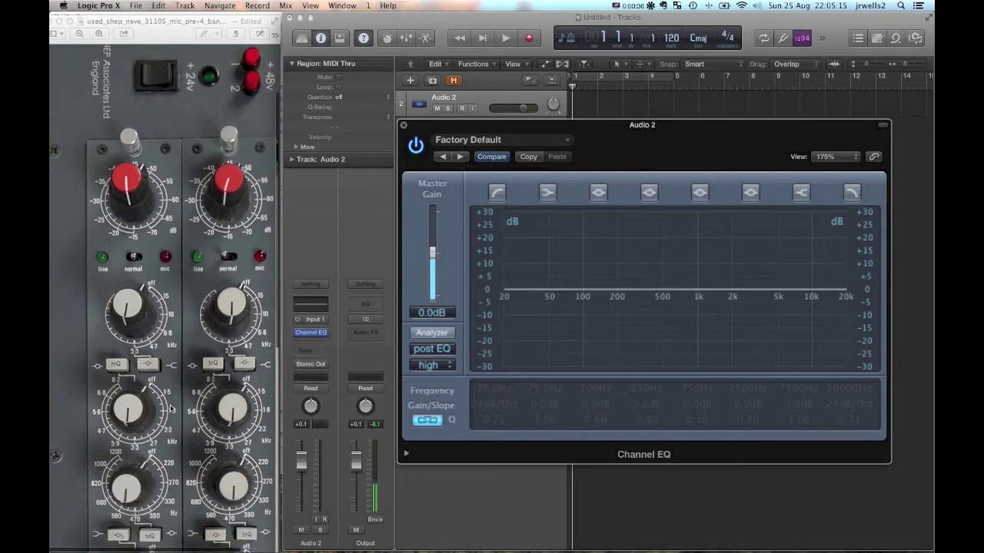
pyautogui.scroll(-5, 170, 409)
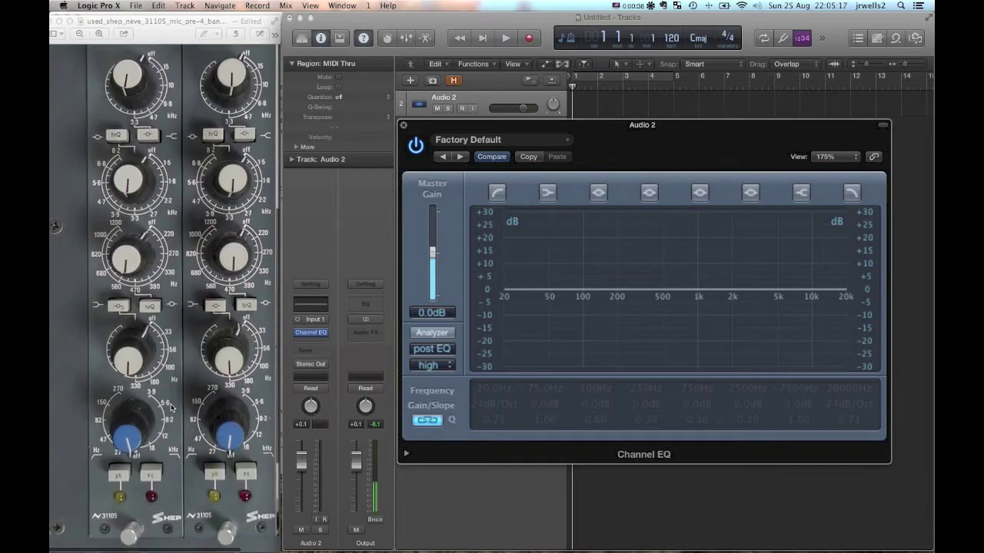
pyautogui.scroll(2, 171, 409)
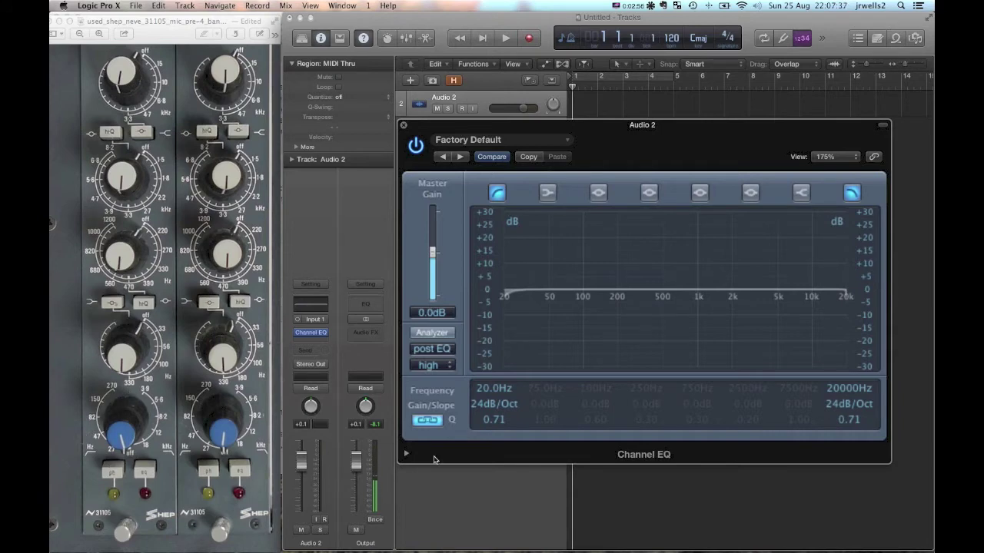
# Step: Raise the low-cut frequency to 27.0Hz, trying 48dB/Oct before returning to 24dB/Oct
pyautogui.click(487, 395)
pyautogui.moveTo(488, 395)
pyautogui.mouseDown()
pyautogui.moveTo(487, 405)
pyautogui.moveTo(492, 377)
pyautogui.mouseUp()
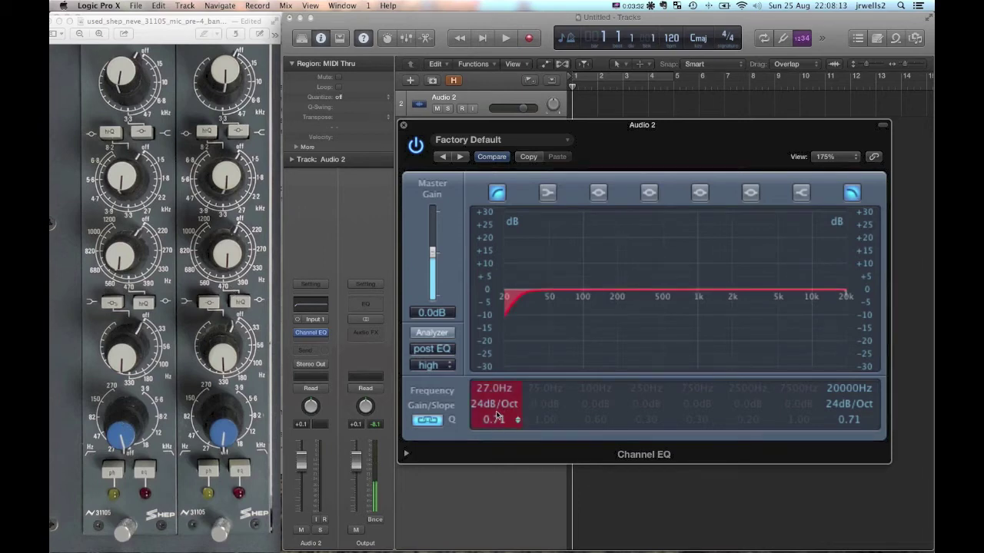
pyautogui.moveTo(496, 407)
pyautogui.mouseDown()
pyautogui.moveTo(497, 392)
pyautogui.moveTo(496, 415)
pyautogui.moveTo(496, 406)
pyautogui.mouseUp()
pyautogui.moveTo(496, 405); pyautogui.dragTo(494, 409)
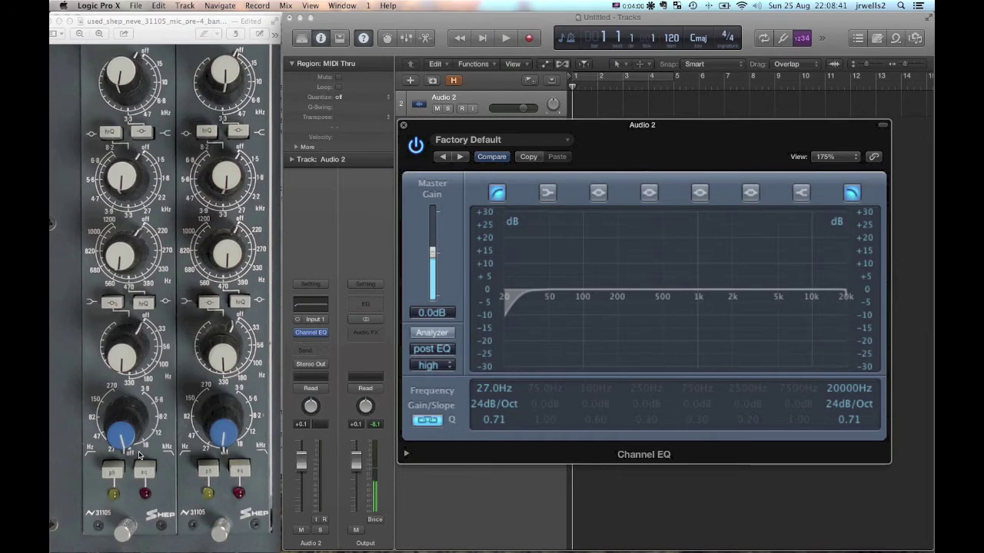
# Step: Lower the high cut to 3900Hz with a 24dB/Oct slope and Q 0.75
pyautogui.click(843, 404)
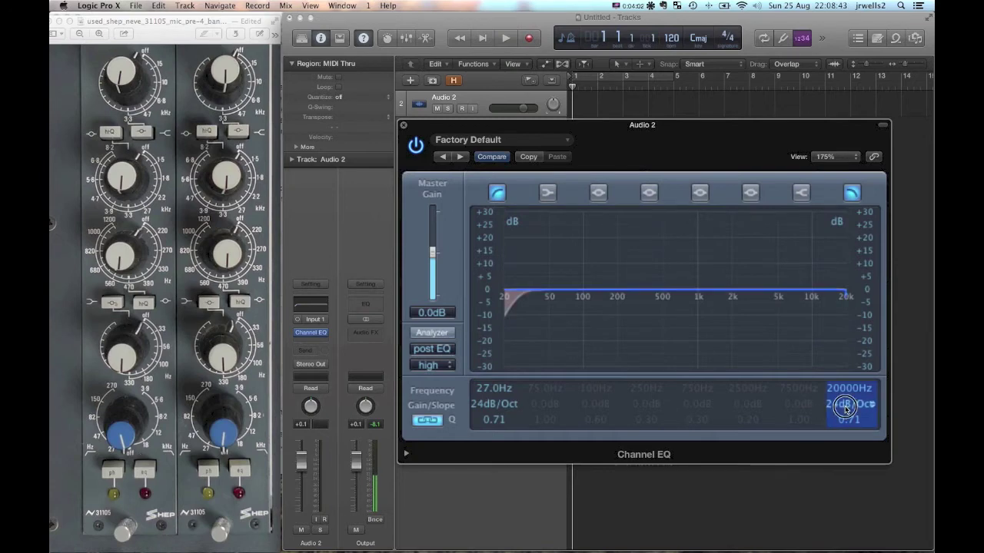
pyautogui.moveTo(843, 404); pyautogui.dragTo(820, 497)
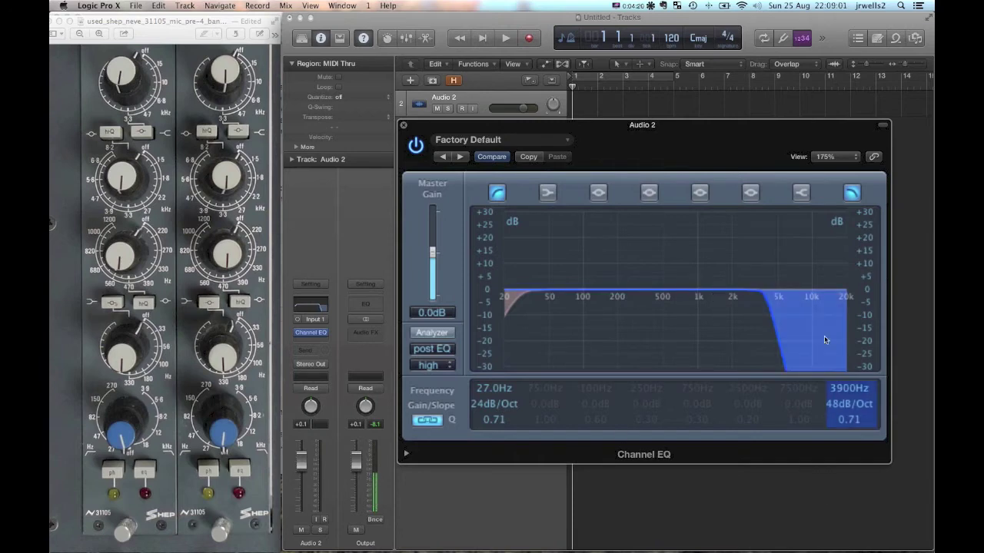
pyautogui.moveTo(850, 405); pyautogui.dragTo(850, 402)
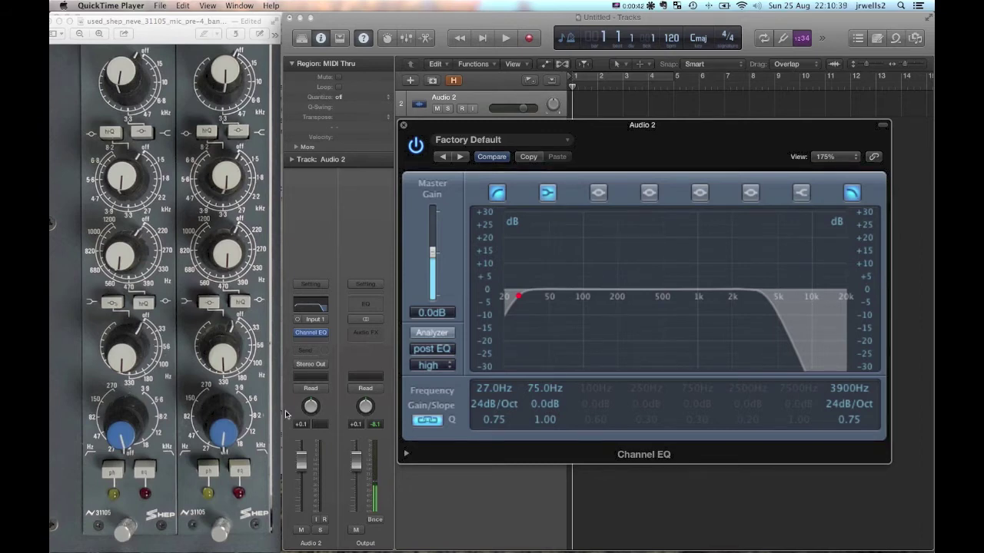
# Step: Set the low shelf to 33.0Hz at -5.5dB and enable the high shelf at 7500Hz
pyautogui.click(541, 388)
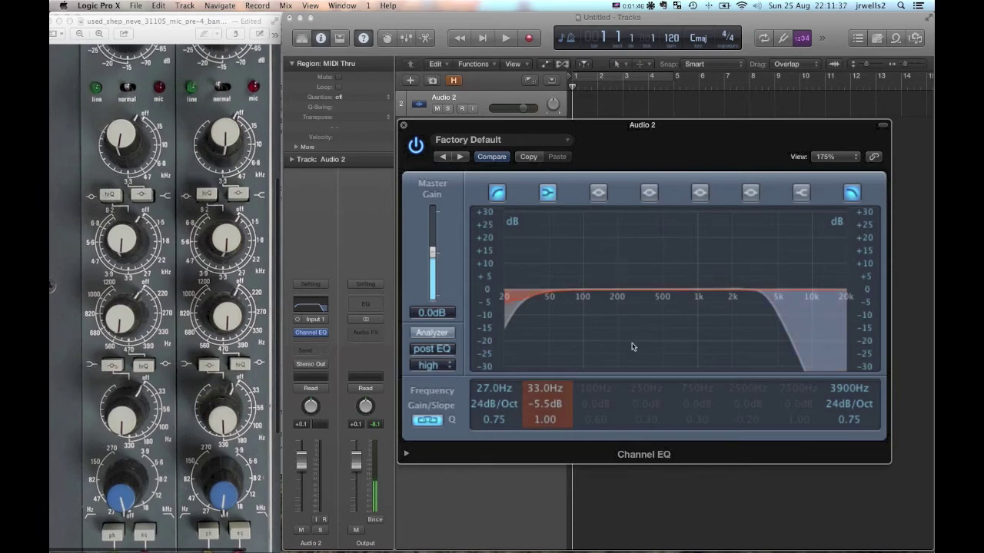
pyautogui.click(801, 192)
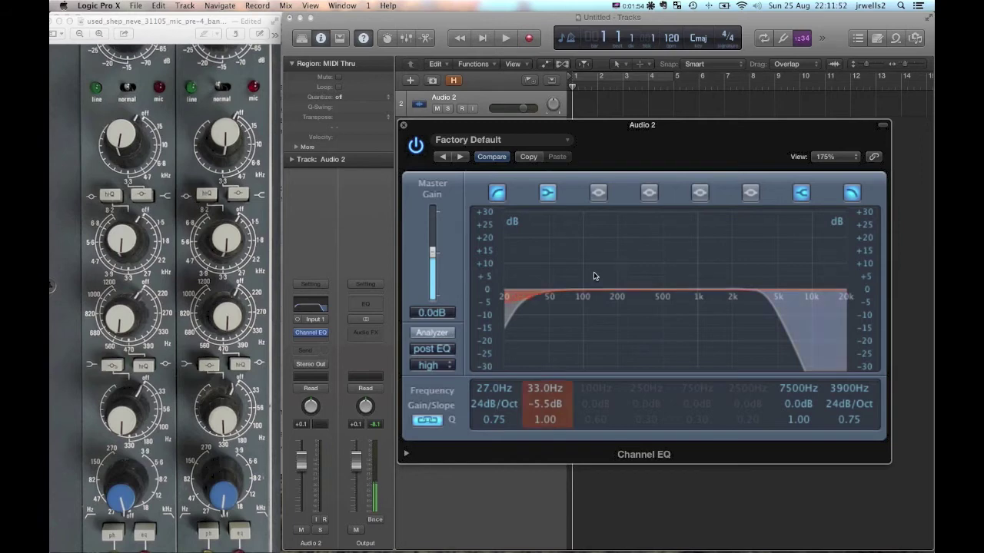
# Step: Move the high shelf to 3350Hz with a -6.0dB cut, then enable band 3 at 100Hz
pyautogui.moveTo(804, 390); pyautogui.dragTo(793, 447)
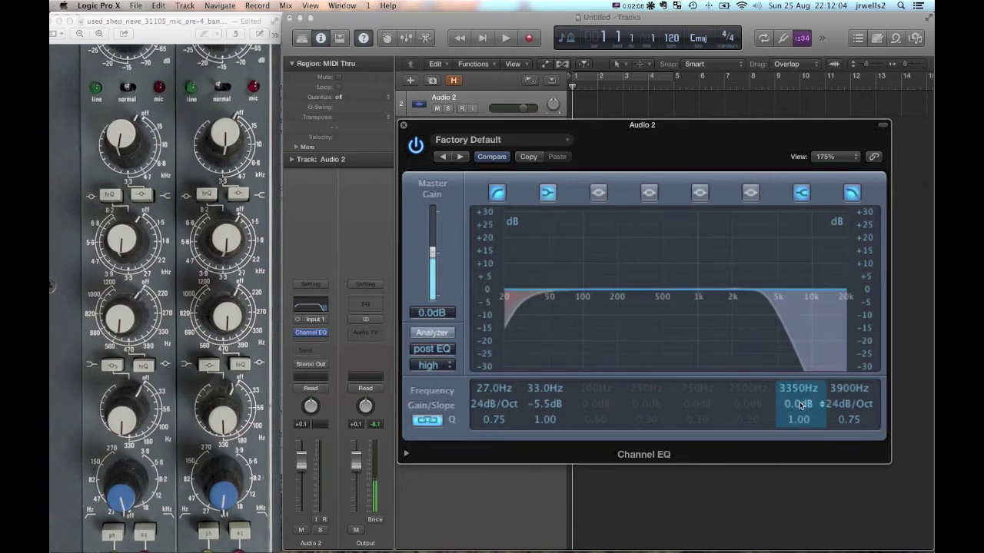
pyautogui.moveTo(801, 405); pyautogui.dragTo(800, 416)
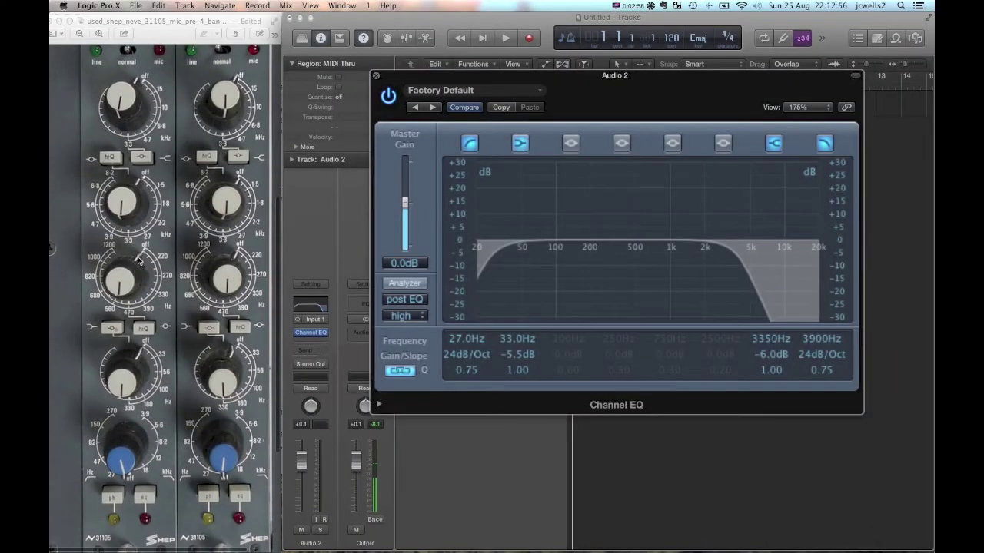
pyautogui.scroll(2, 139, 262)
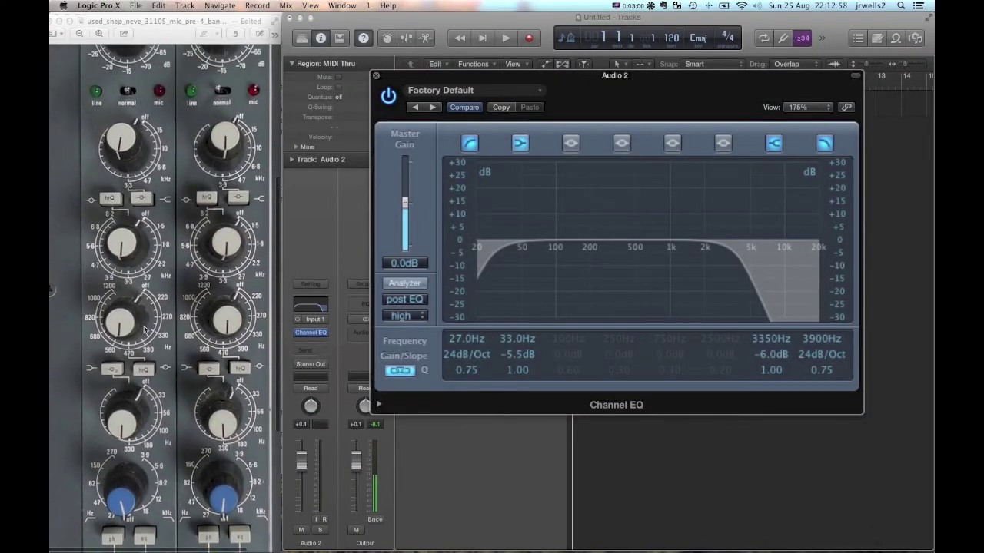
pyautogui.scroll(-1, 142, 336)
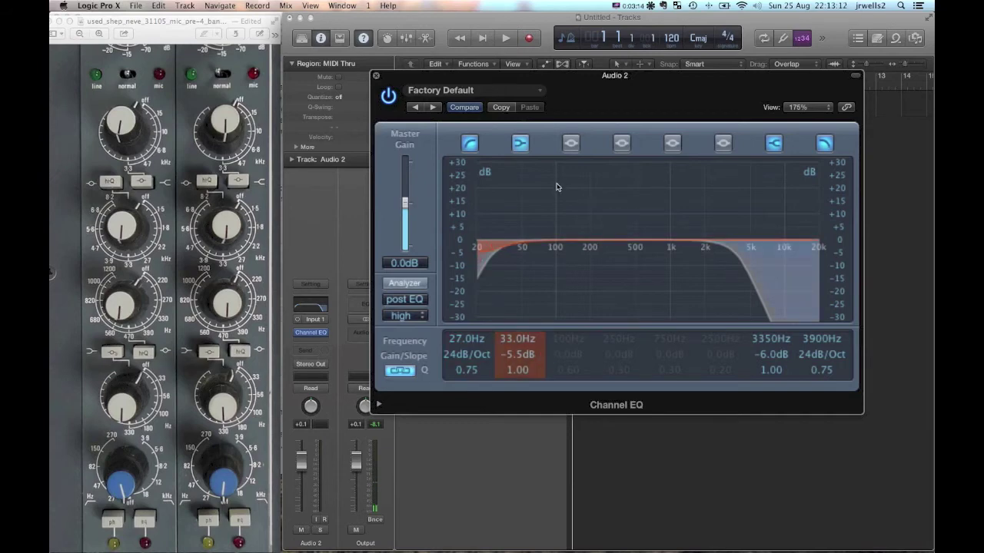
pyautogui.click(569, 144)
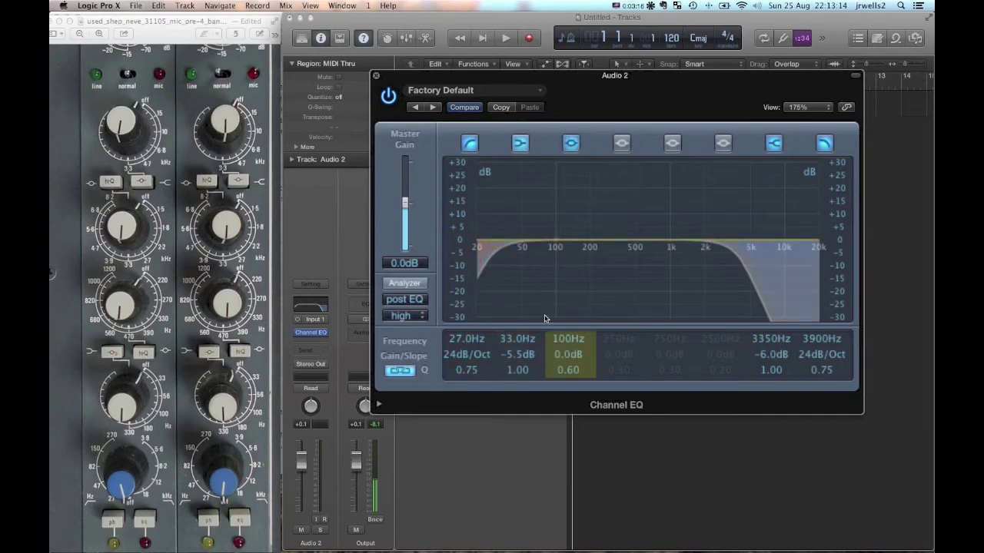
# Step: Set band 3 to 220Hz, -0.5dB, Q 1.00, and enable band 6 at 2500Hz
pyautogui.click(576, 344)
pyautogui.moveTo(576, 344); pyautogui.dragTo(579, 293)
pyautogui.moveTo(572, 351)
pyautogui.mouseDown()
pyautogui.moveTo(572, 338)
pyautogui.moveTo(573, 379)
pyautogui.moveTo(572, 324)
pyautogui.moveTo(565, 376)
pyautogui.moveTo(569, 344)
pyautogui.moveTo(573, 355)
pyautogui.mouseUp()
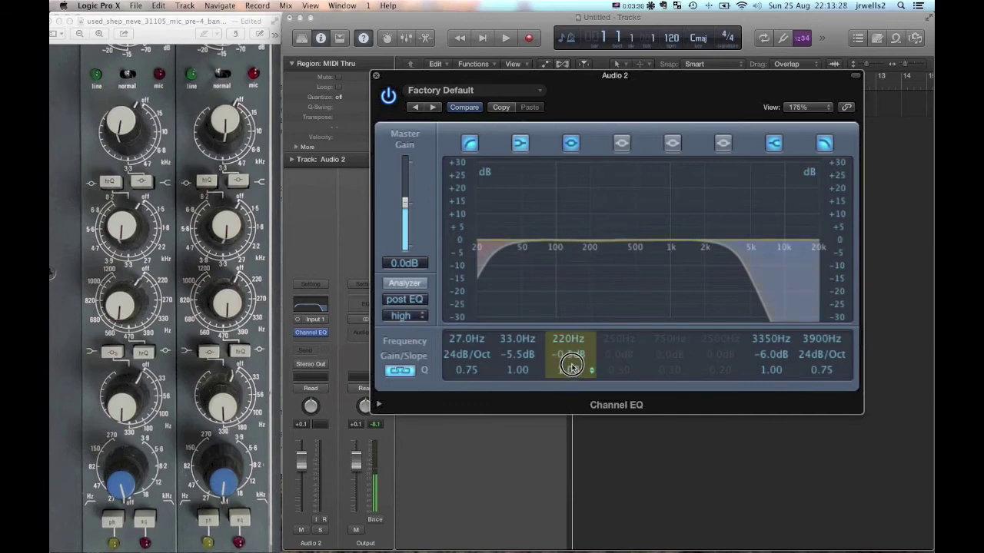
pyautogui.moveTo(571, 370); pyautogui.dragTo(566, 375)
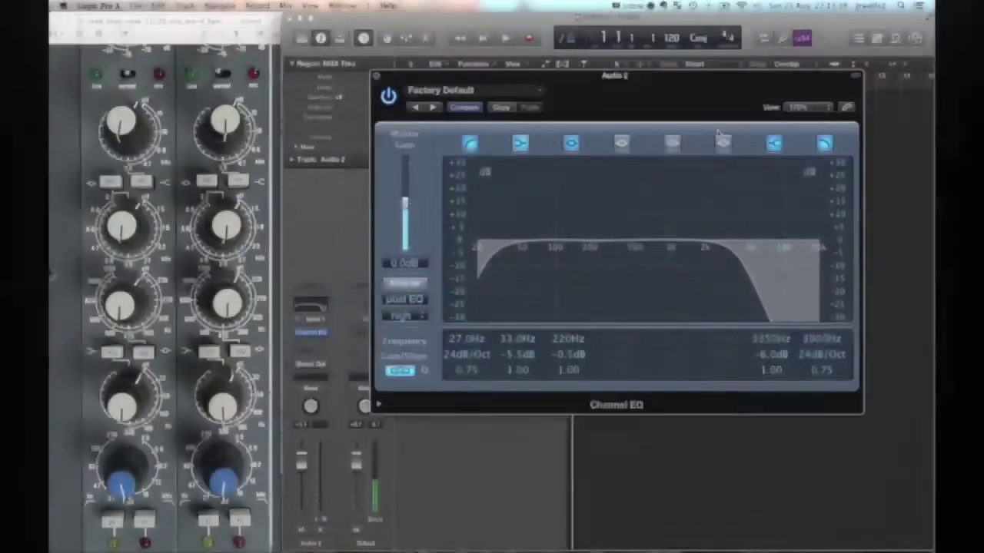
pyautogui.click(722, 142)
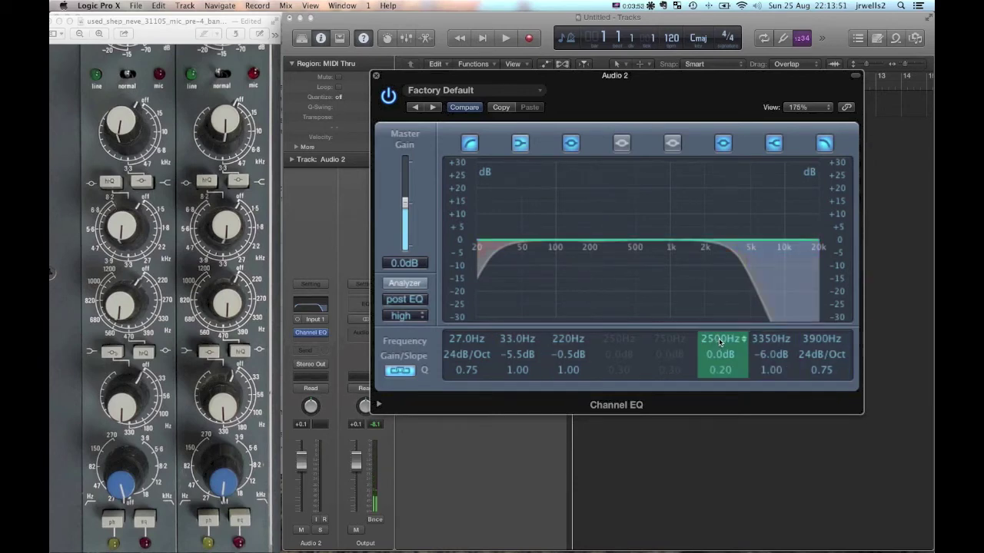
# Step: Drop band 6 to 1500Hz, keeping 0.0dB gain and Q 1.00
pyautogui.moveTo(719, 343); pyautogui.dragTo(725, 392)
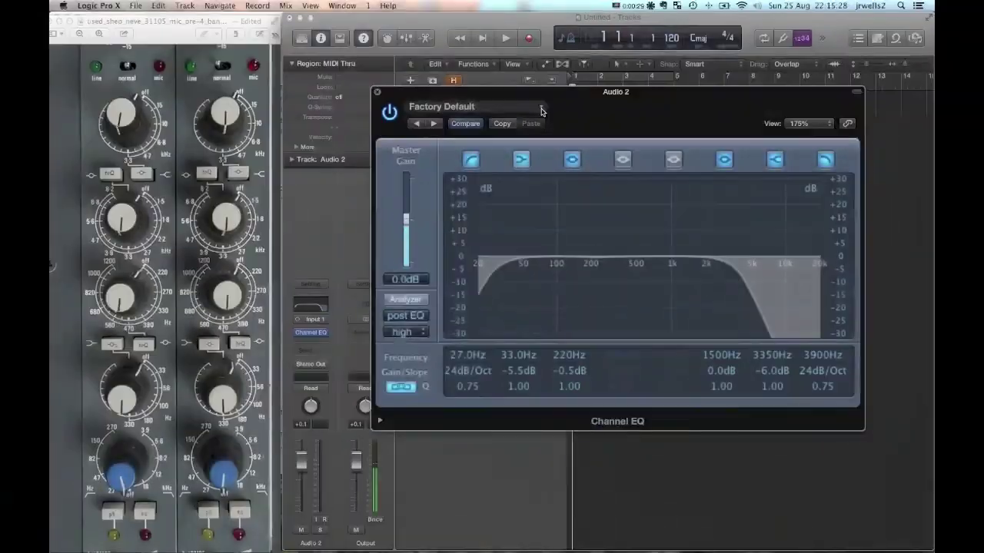
pyautogui.click(541, 108)
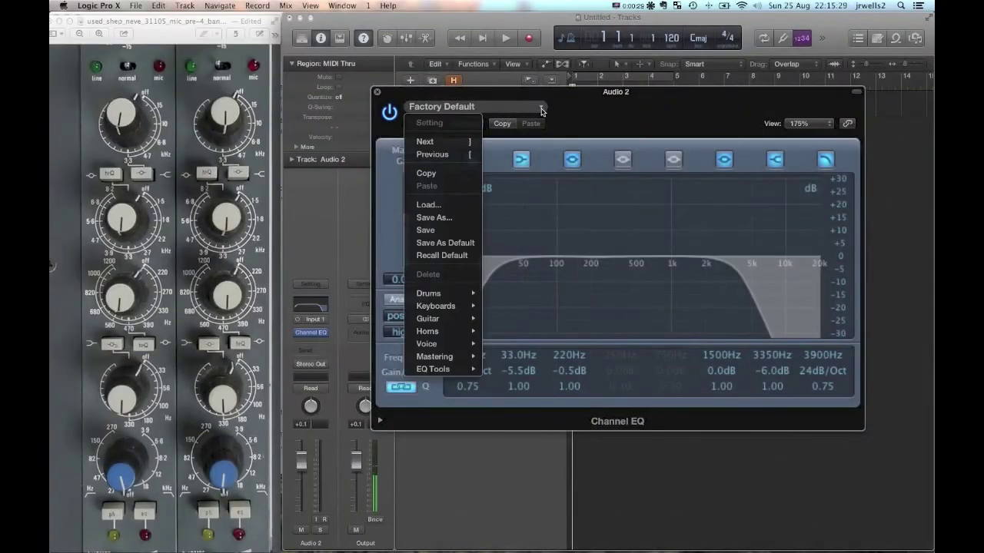
pyautogui.click(525, 123)
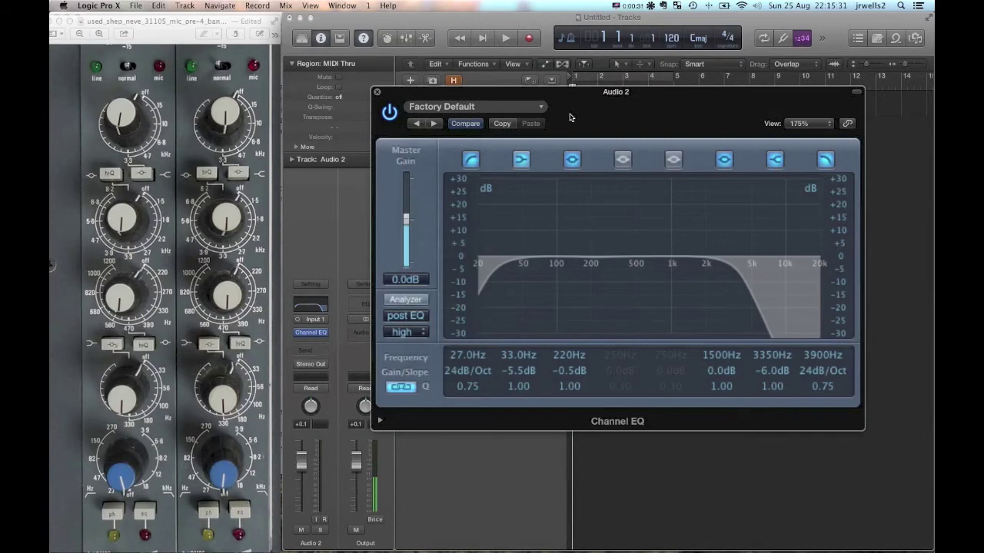
pyautogui.click(420, 106)
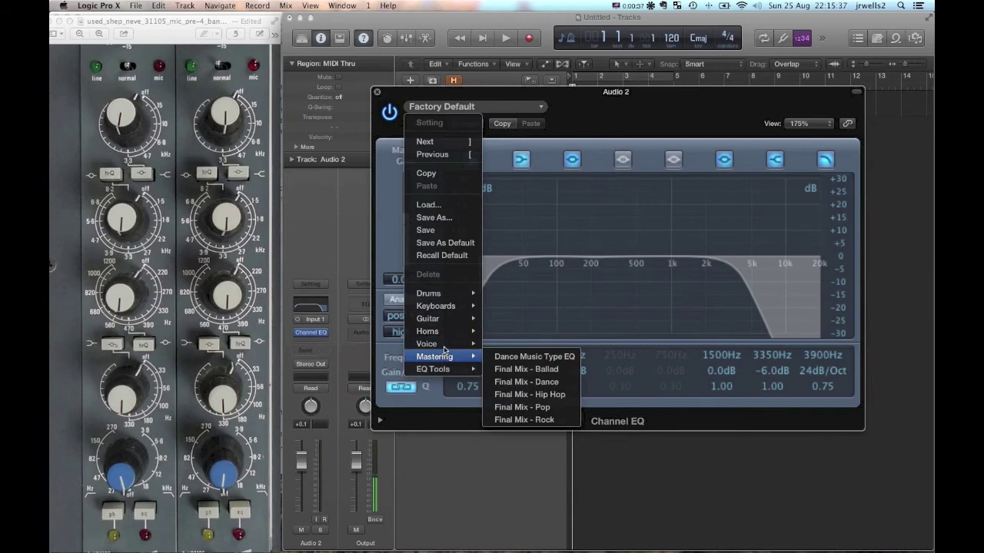
pyautogui.moveTo(445, 332)
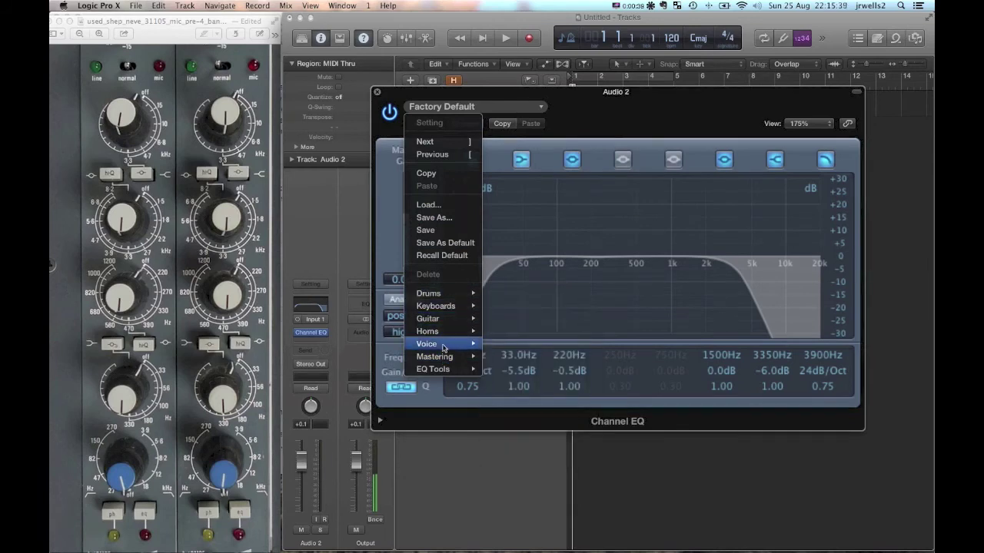
pyautogui.moveTo(440, 376)
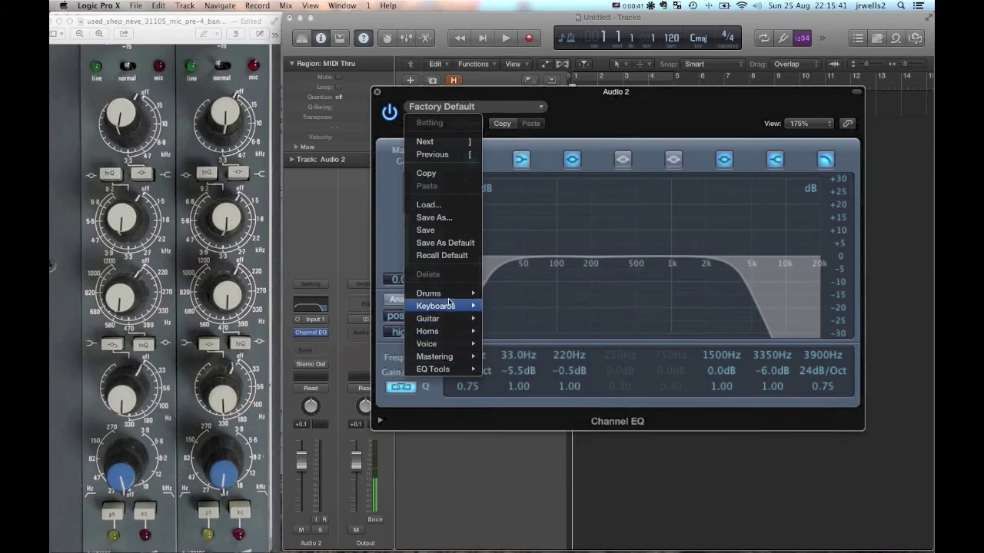
# Step: Save the EQ as the preset 'shep-neve' using Save As…, keeping the Channel EQ folder
pyautogui.click(449, 221)
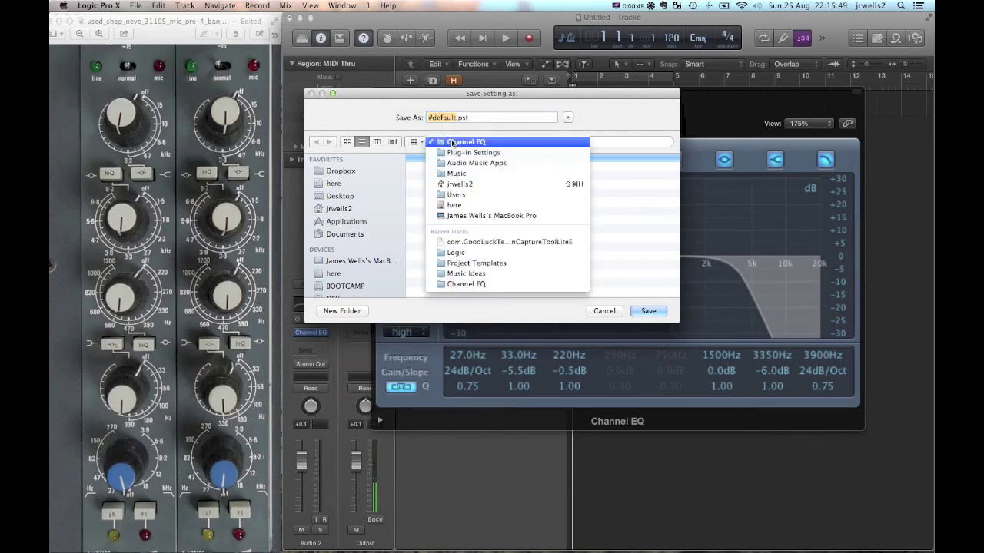
pyautogui.click(454, 143)
pyautogui.click(496, 115)
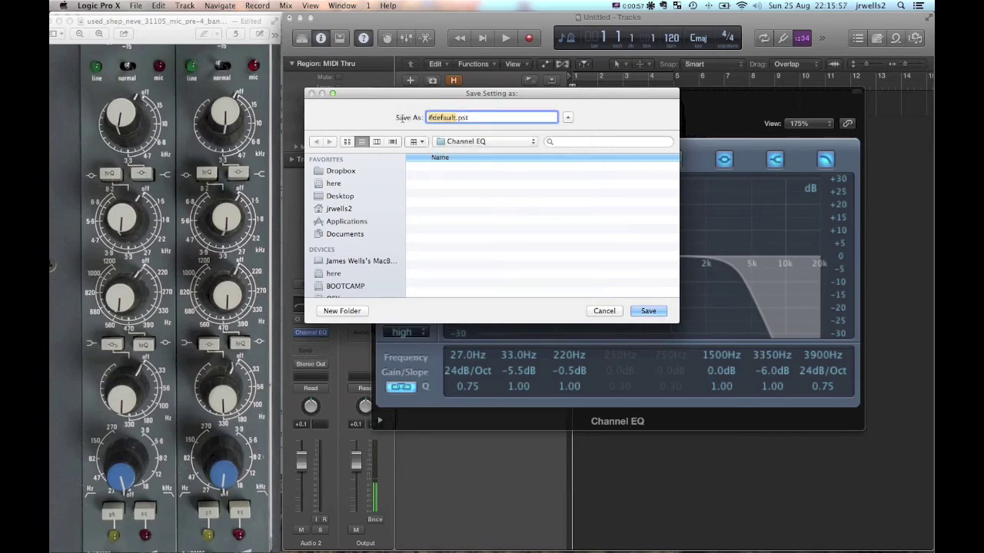
pyautogui.write('shep-neve')
pyautogui.click(657, 310)
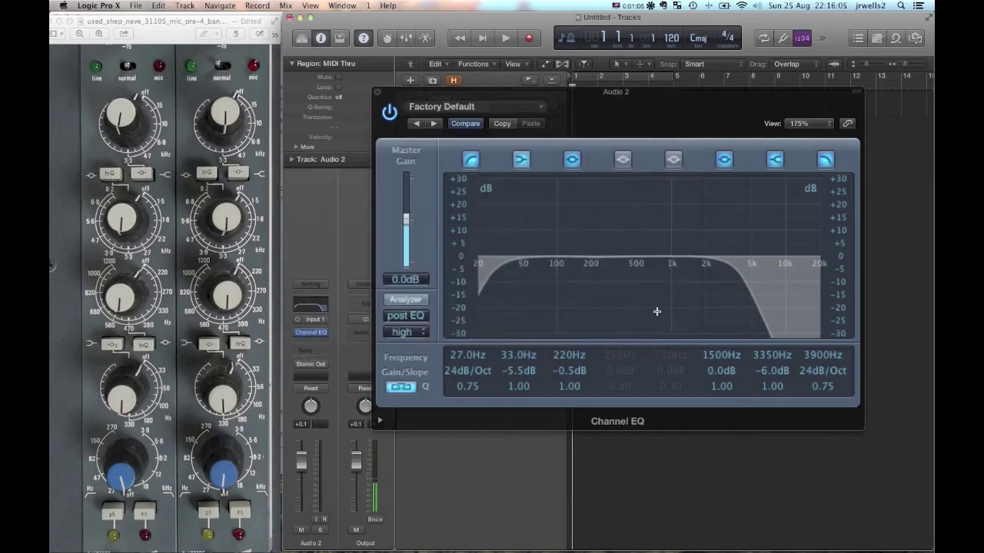
pyautogui.click(515, 109)
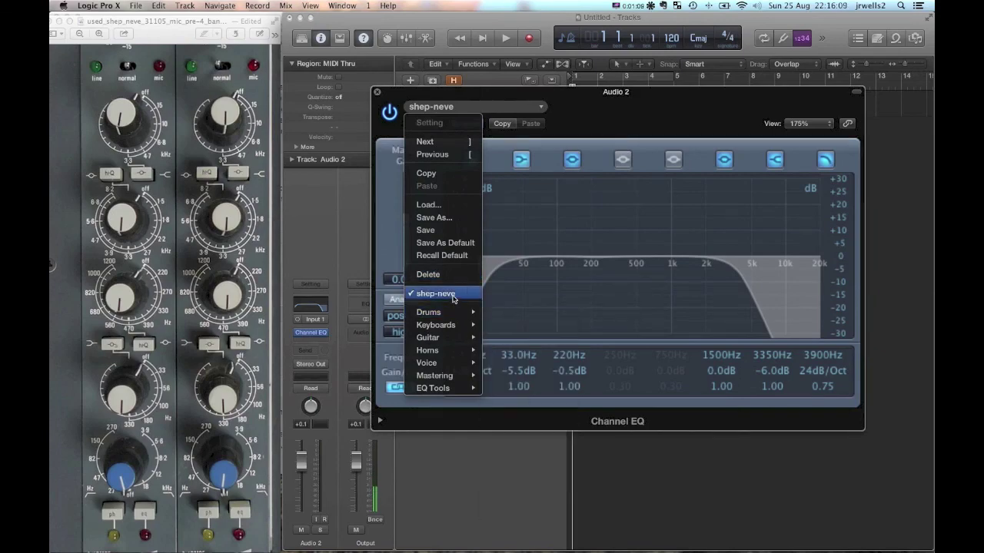